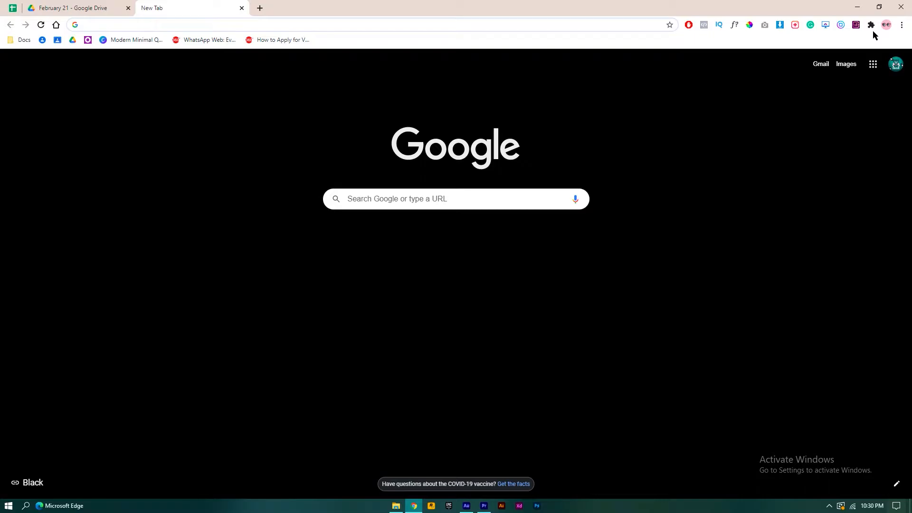
# Search the web for "google forms".
pyautogui.write('f')
pyautogui.press('BackSpace')
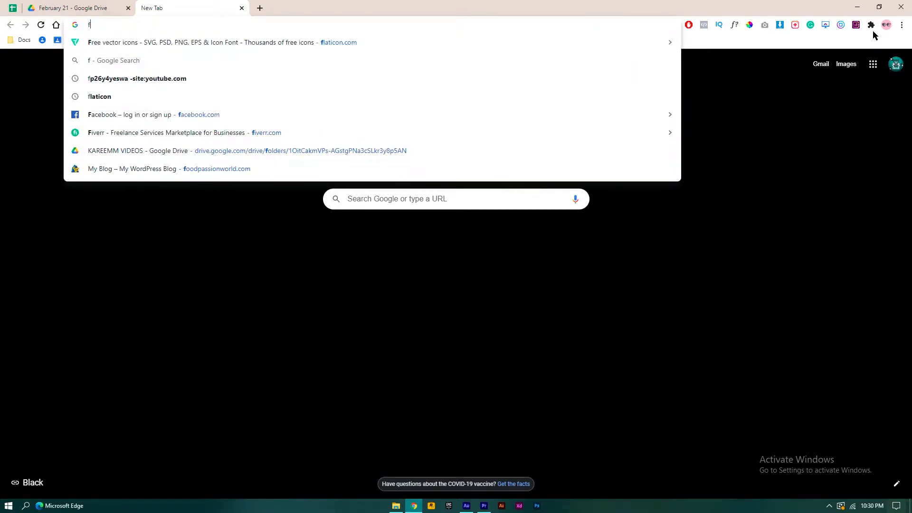
pyautogui.press('BackSpace')
pyautogui.write('goog')
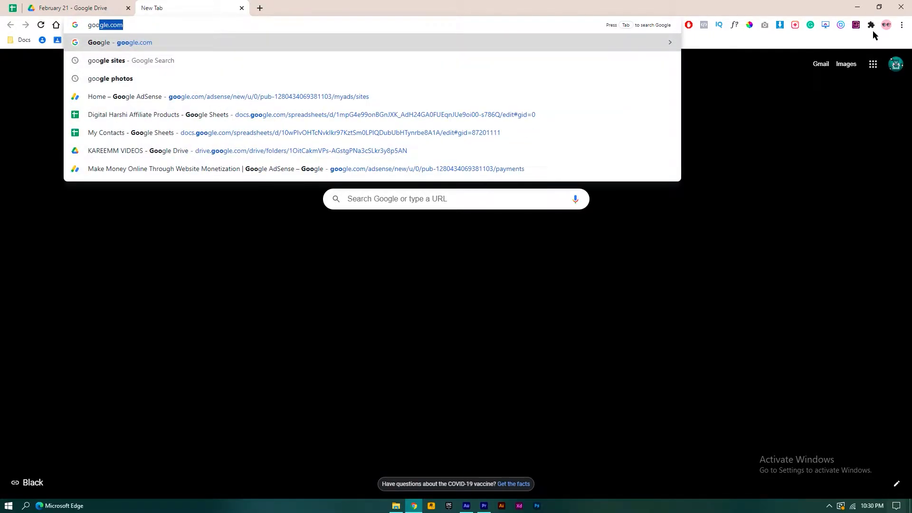
pyautogui.write('le forms')
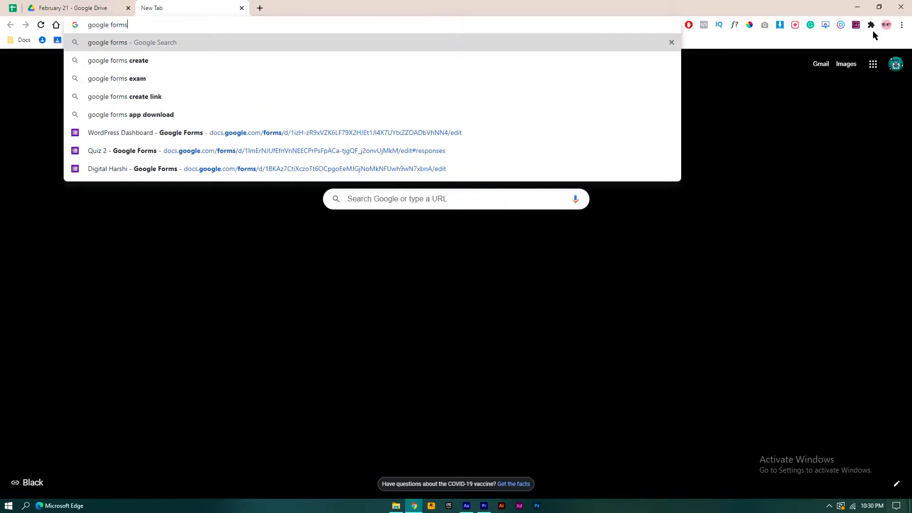
pyautogui.press('Return')
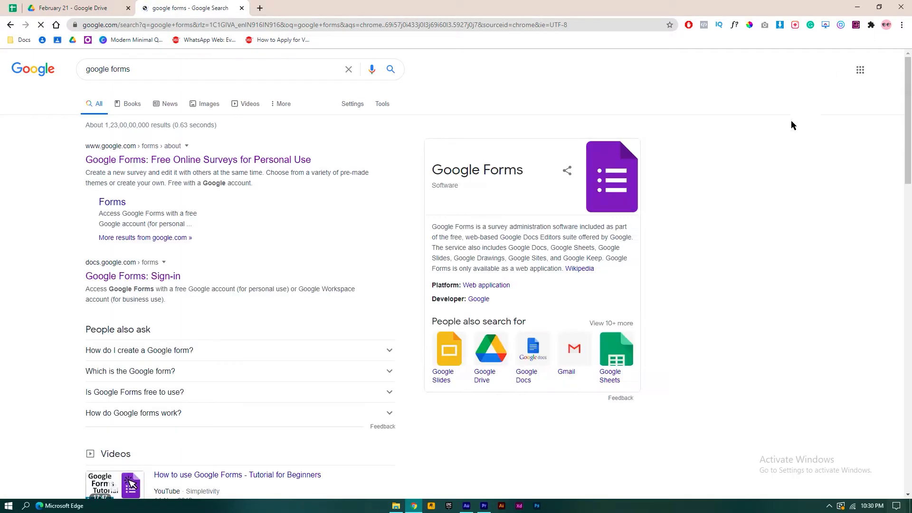
# Open the personal version of Google Forms from the search results and start a blank form.
pyautogui.scroll(-15, 335, 259)
pyautogui.scroll(15, 332, 262)
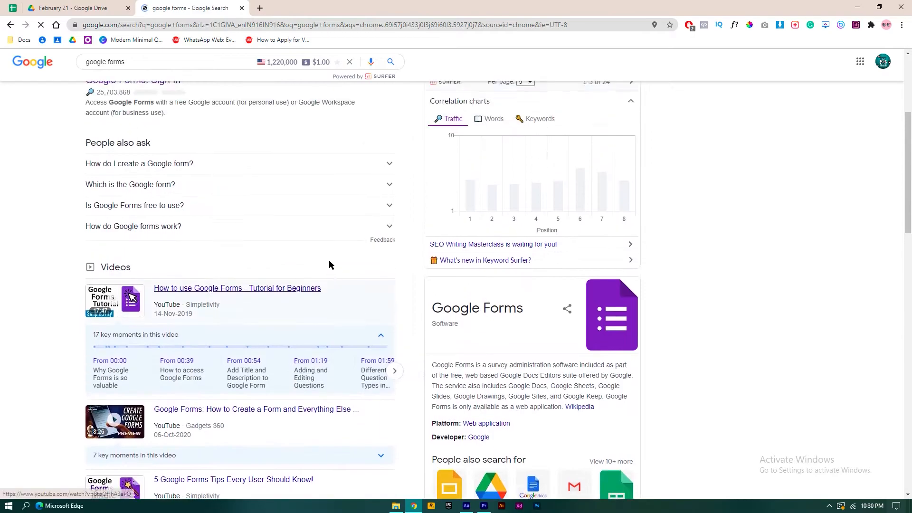
pyautogui.click(240, 160)
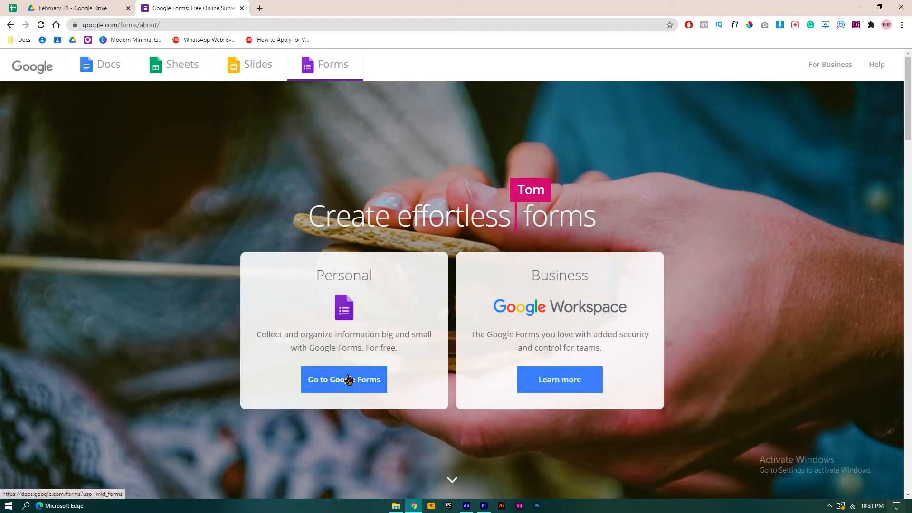
pyautogui.click(347, 379)
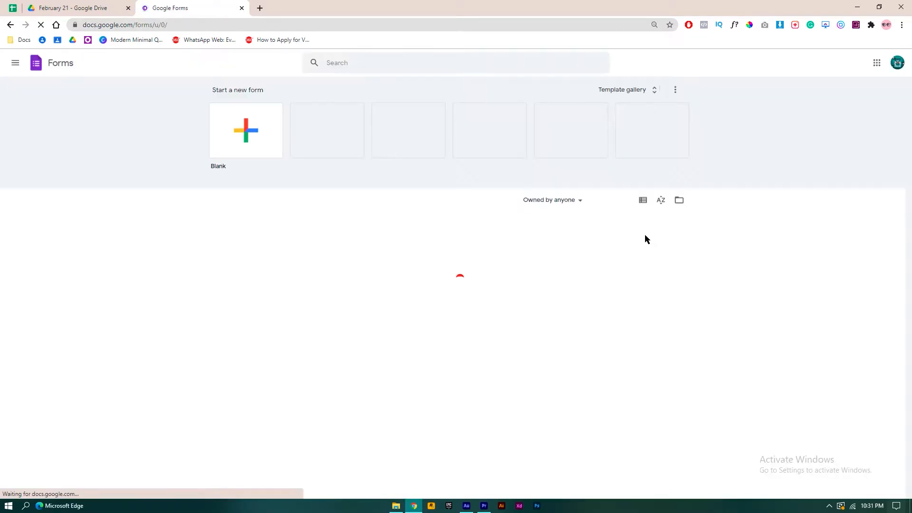
pyautogui.rightClick(608, 347)
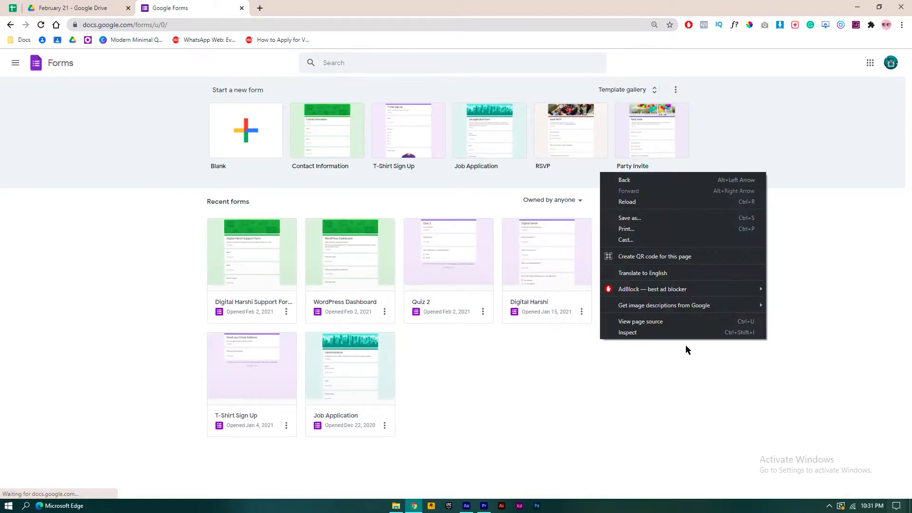
pyautogui.click(694, 400)
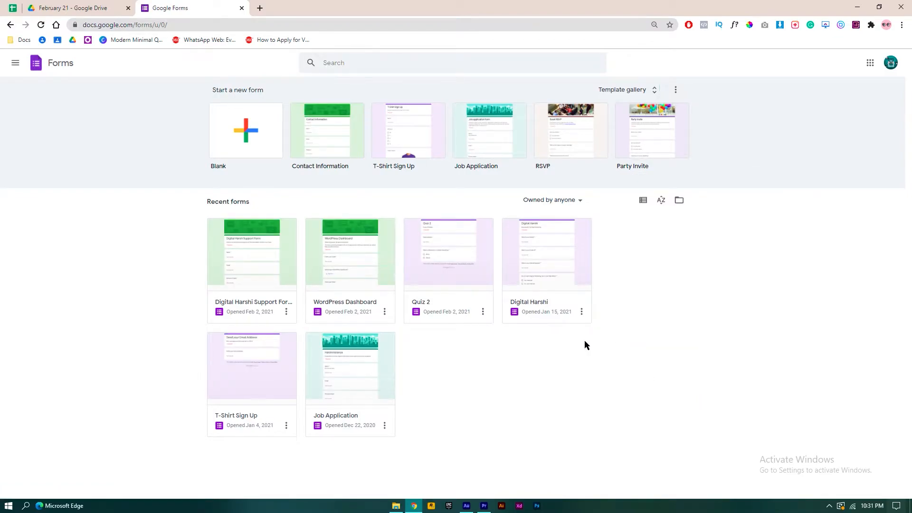
pyautogui.click(243, 141)
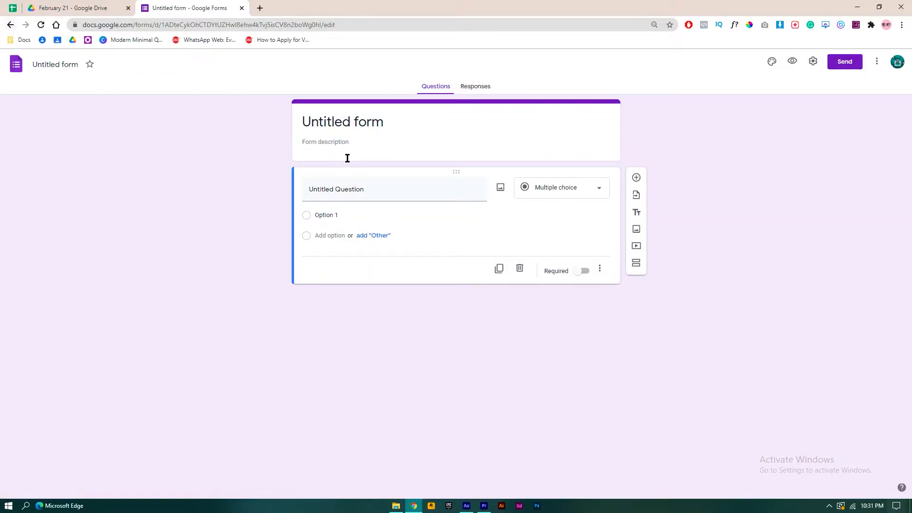
# Title the form "Test Purpose" and enter the owner's name as the form description.
pyautogui.click(409, 138)
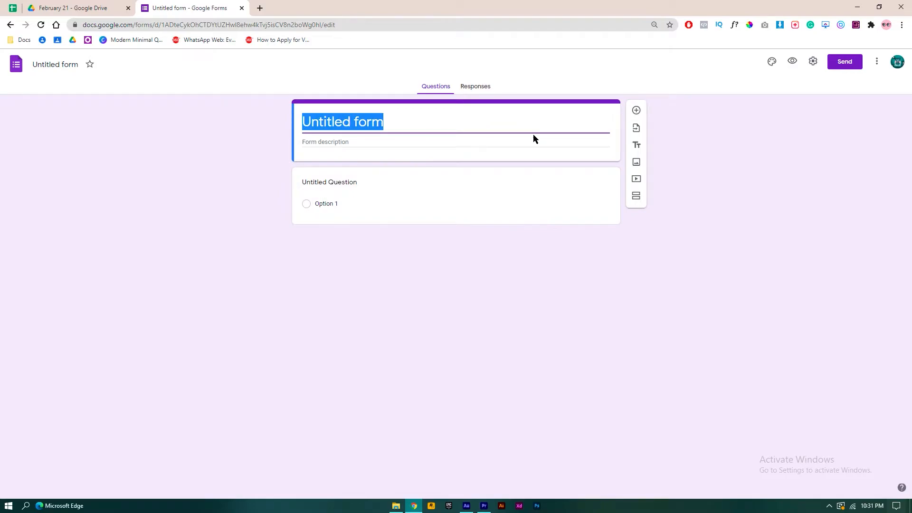
pyautogui.write('Test Purpose')
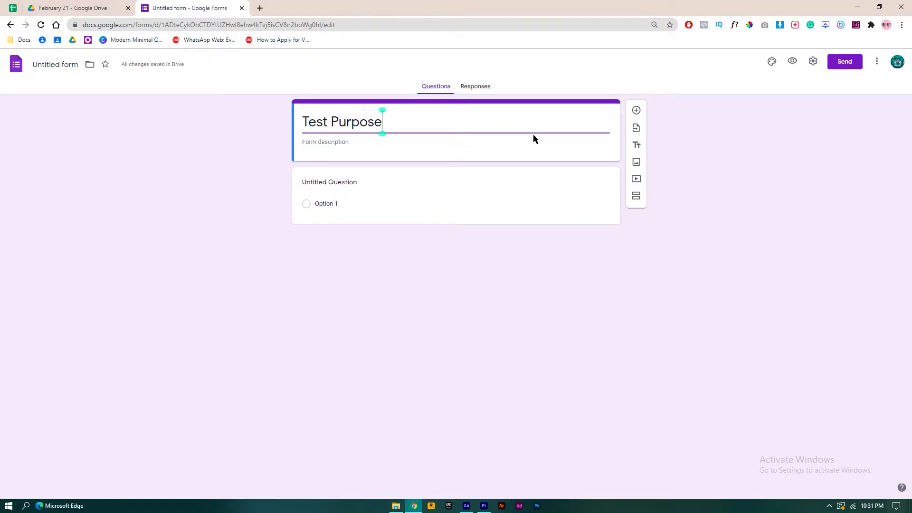
pyautogui.click(539, 148)
pyautogui.write('Harshi')
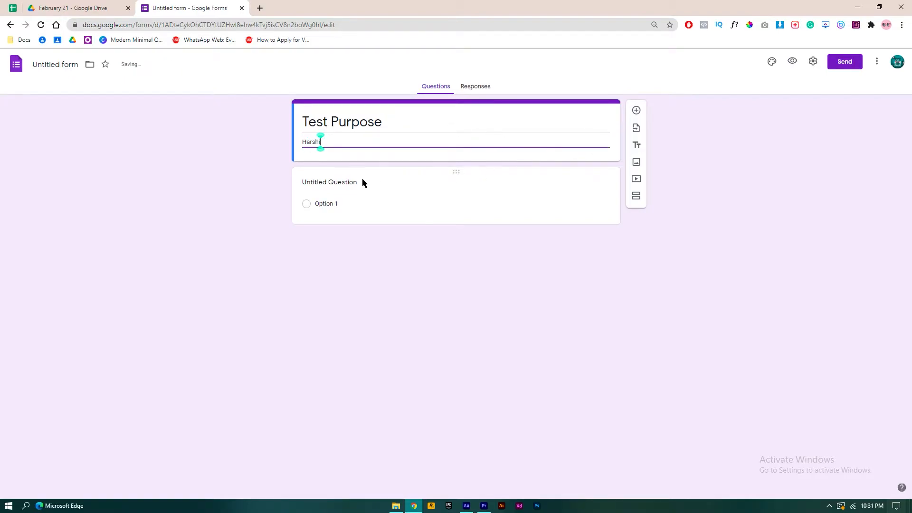
# Word the first question "Owner Name of this channel?" and make it a Multiple choice question.
pyautogui.click(362, 182)
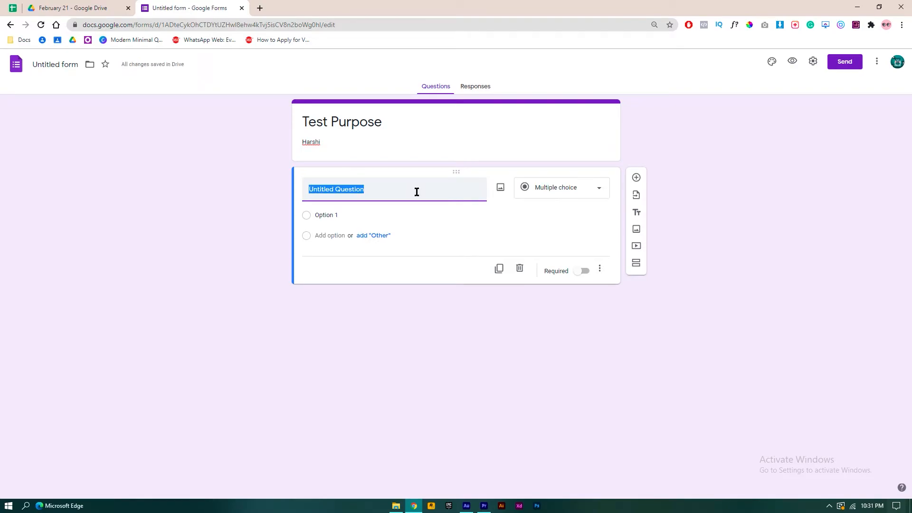
pyautogui.press('BackSpace')
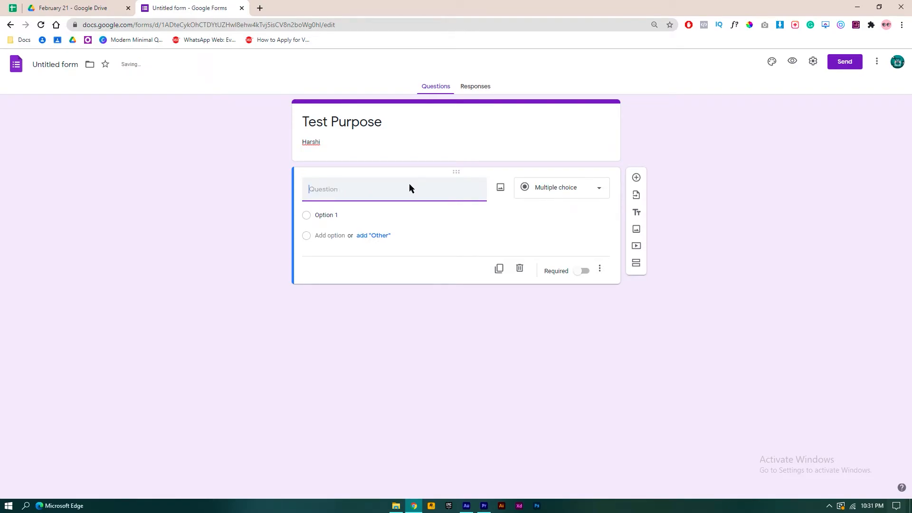
pyautogui.write('Owner i Name of thi')
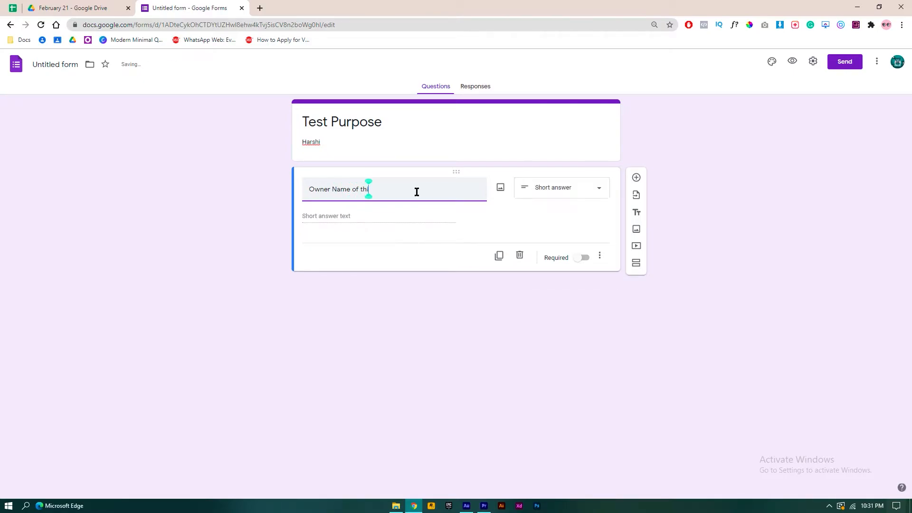
pyautogui.write('s channel?')
pyautogui.click(504, 231)
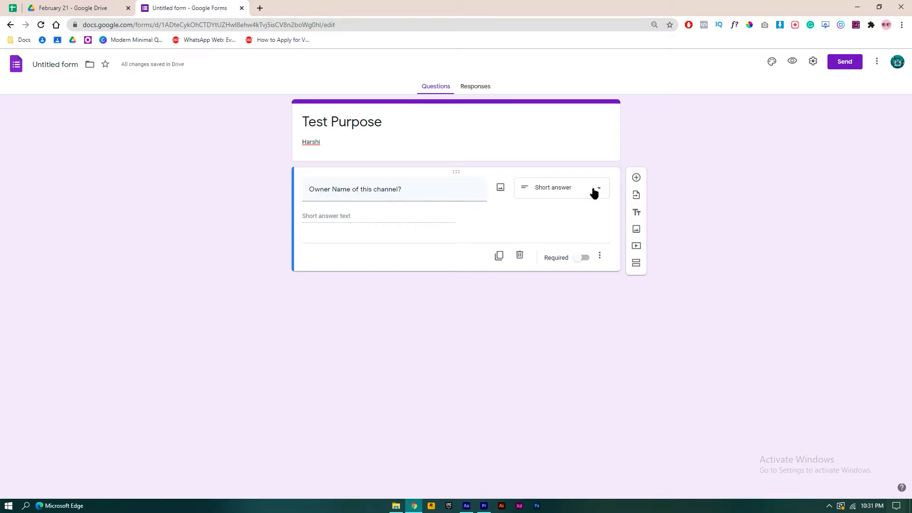
pyautogui.click(567, 189)
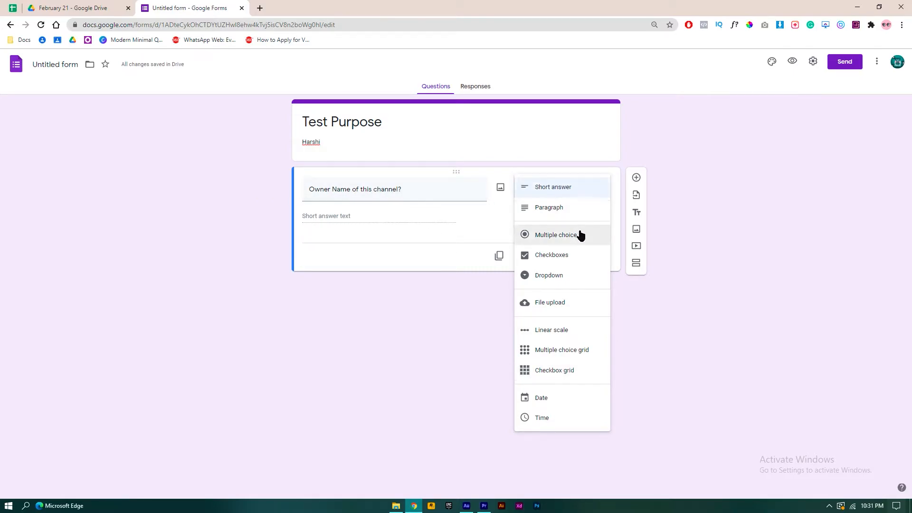
pyautogui.click(554, 240)
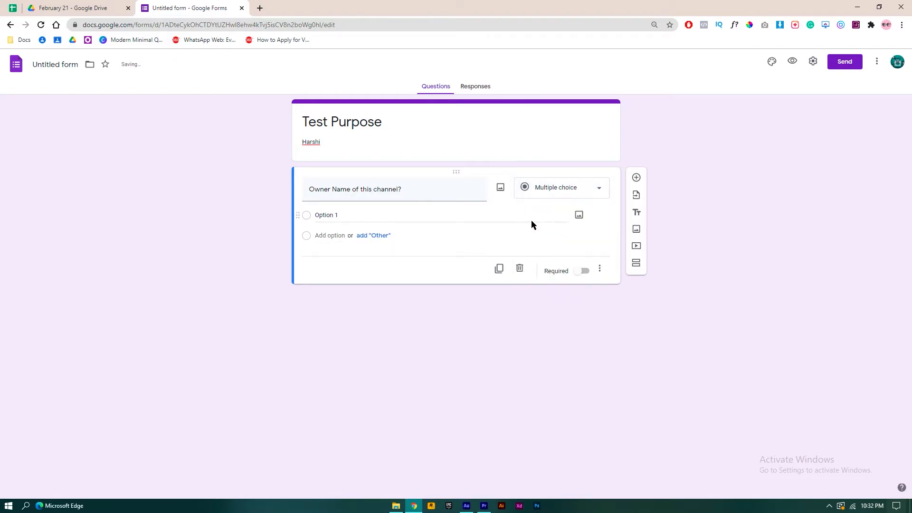
# Give the question two answer options: the channel owner's name and "Someone".
pyautogui.click(402, 221)
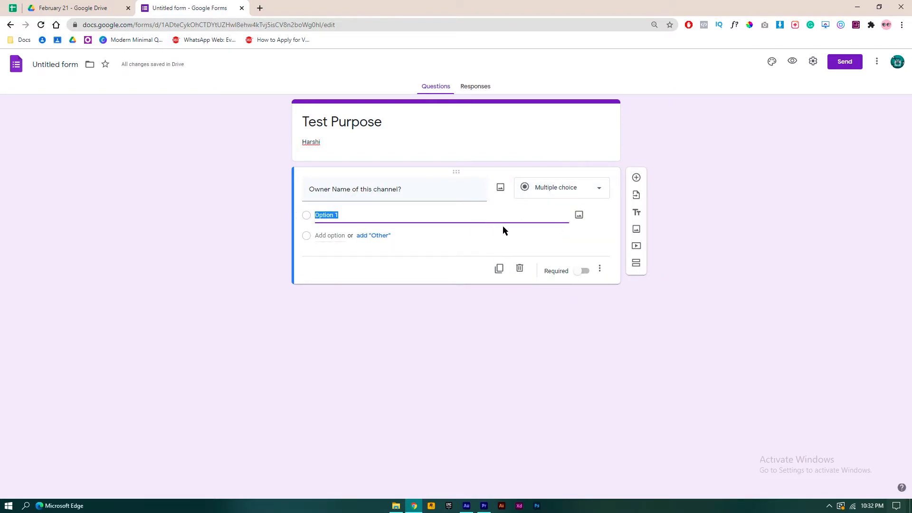
pyautogui.write('Kareemm')
pyautogui.click(501, 226)
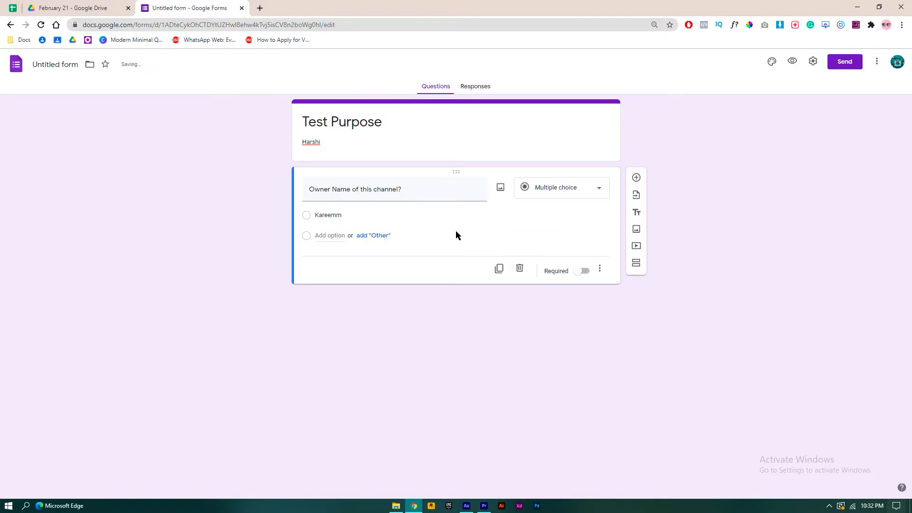
pyautogui.click(337, 237)
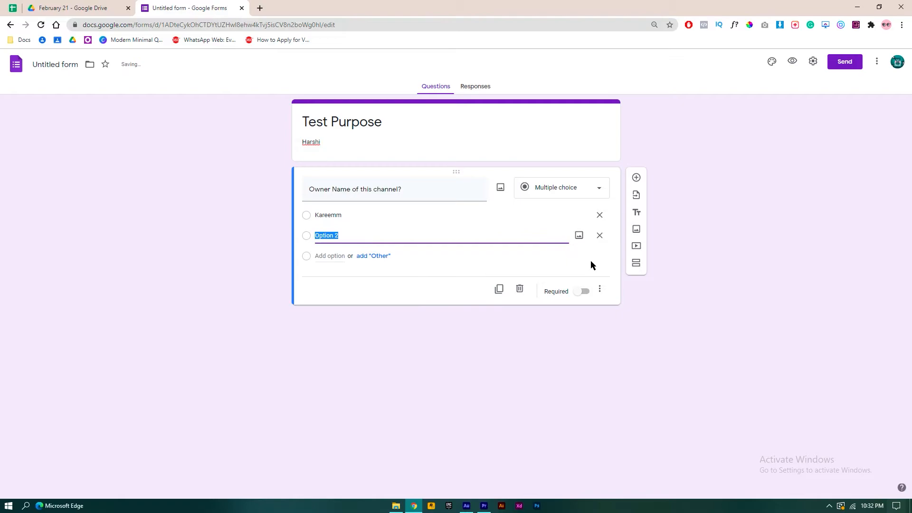
pyautogui.write('Someone')
pyautogui.click(394, 226)
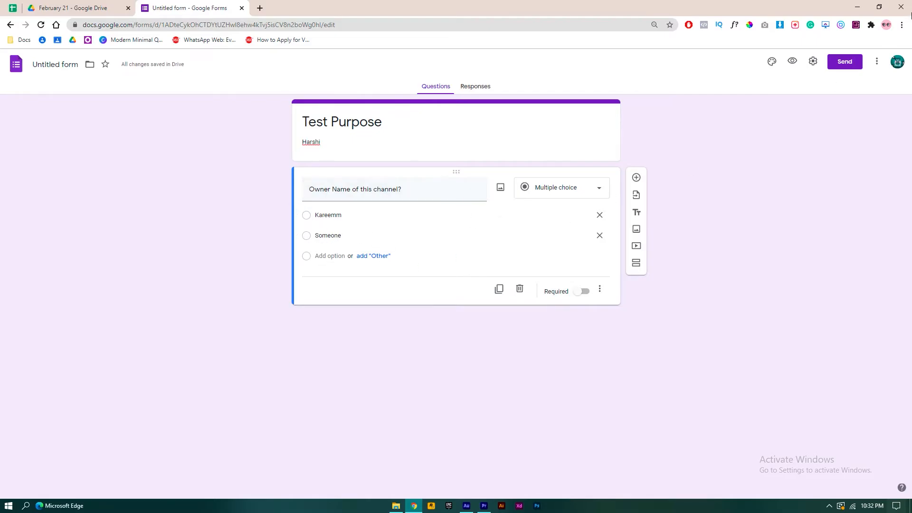
# Copy a shortened shareable link to the form from the send options.
pyautogui.click(844, 66)
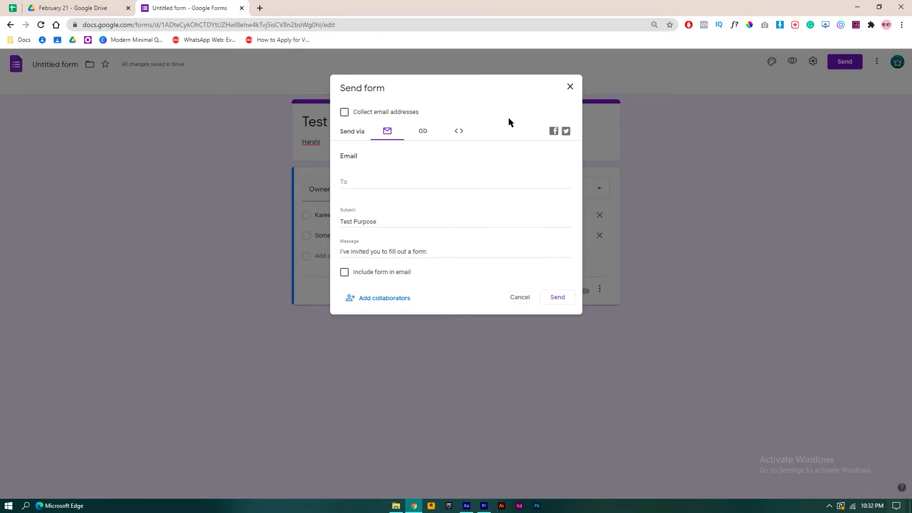
pyautogui.click(459, 136)
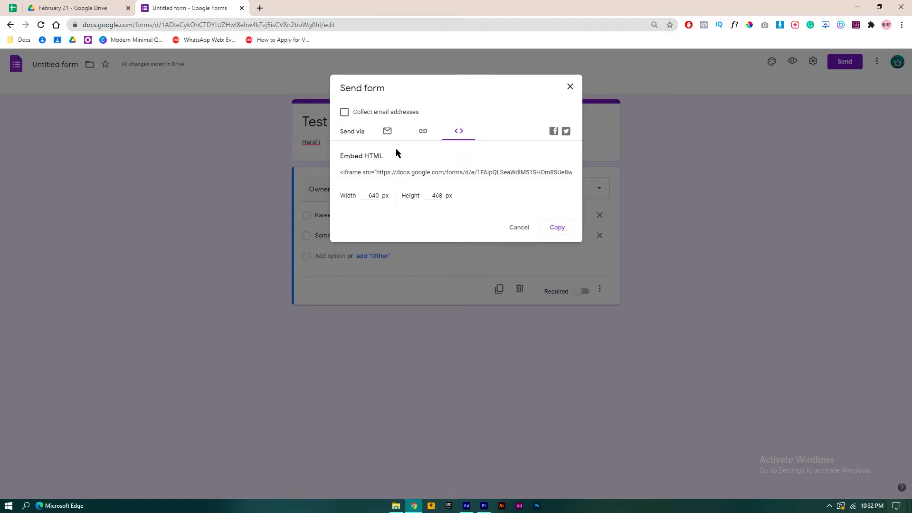
pyautogui.click(423, 133)
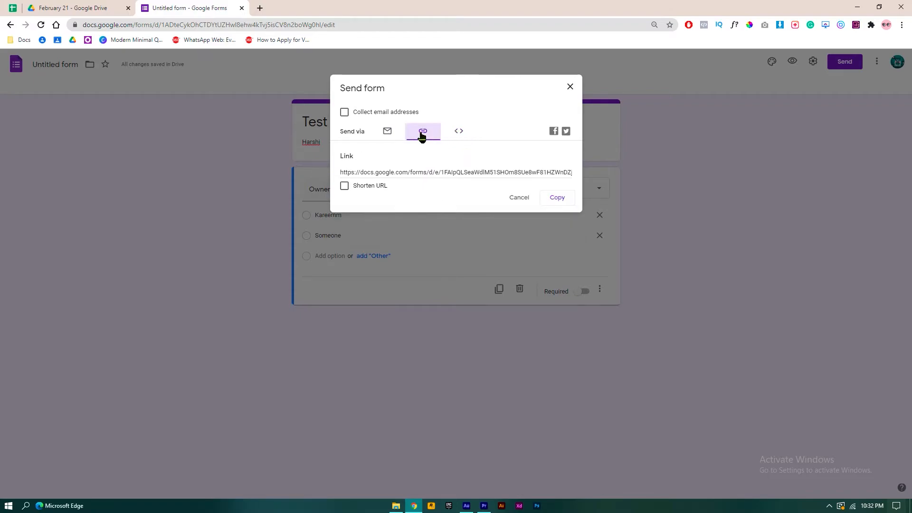
pyautogui.click(345, 186)
pyautogui.click(558, 199)
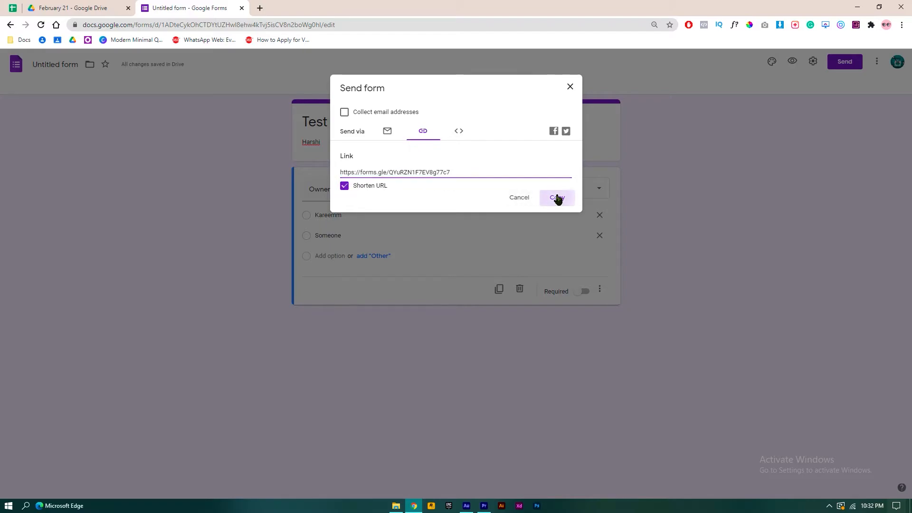
pyautogui.click(570, 87)
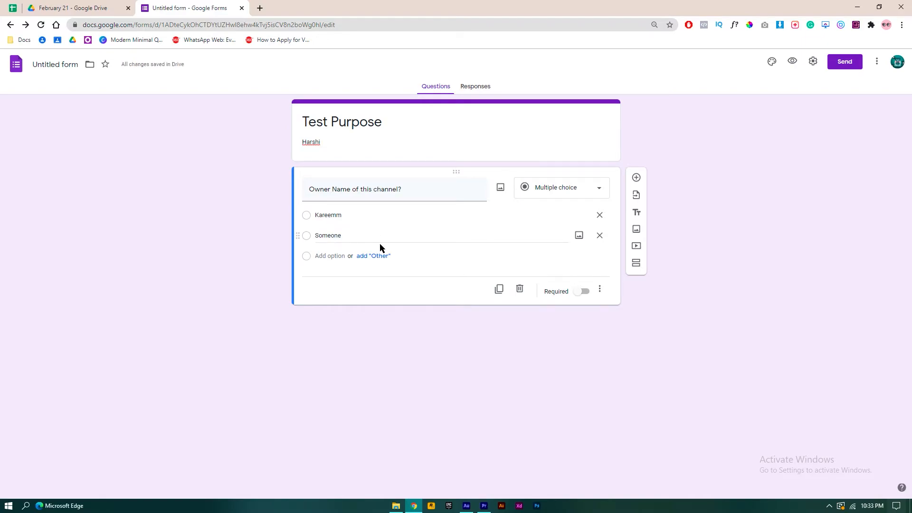
# Go to the form's responses and create a linked spreadsheet to collect them.
pyautogui.click(480, 88)
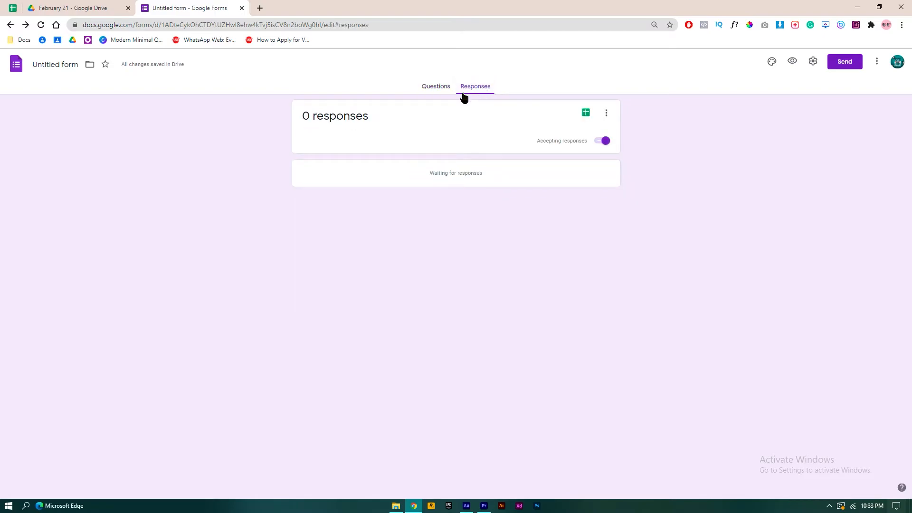
pyautogui.tripleClick(318, 123)
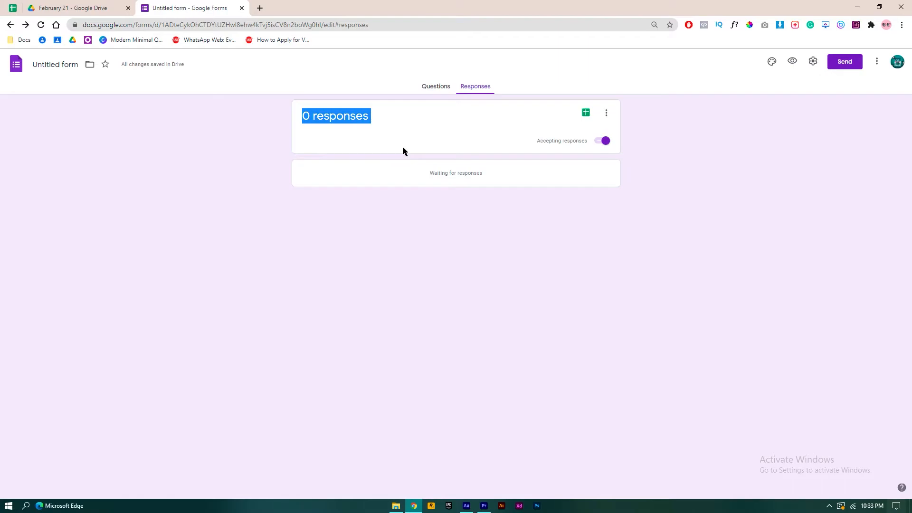
pyautogui.click(432, 86)
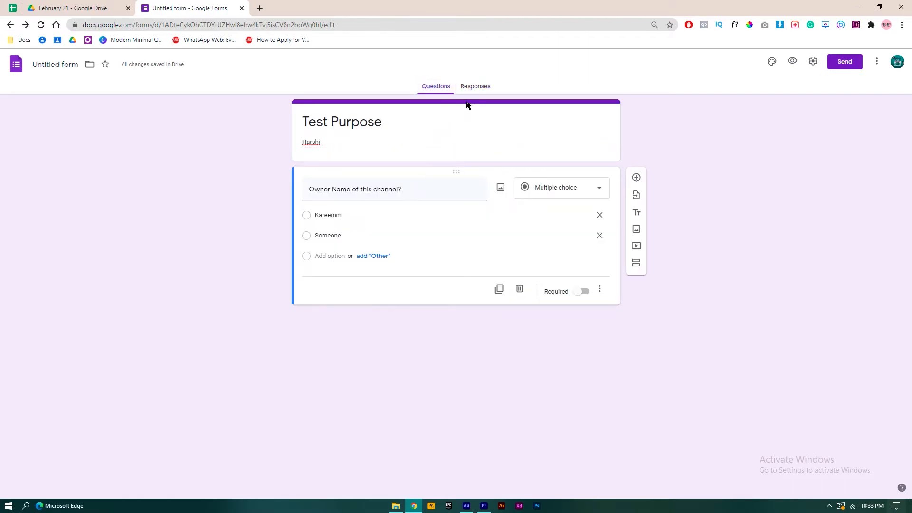
pyautogui.click(481, 92)
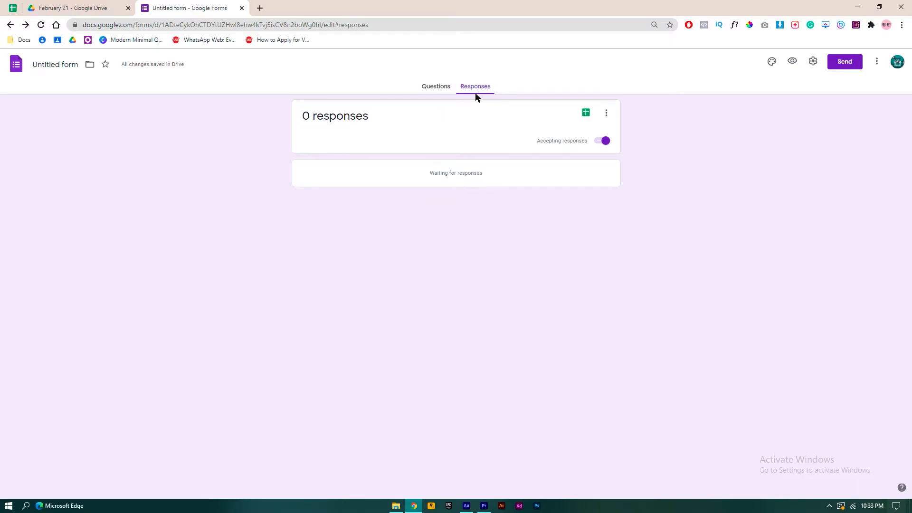
pyautogui.click(586, 114)
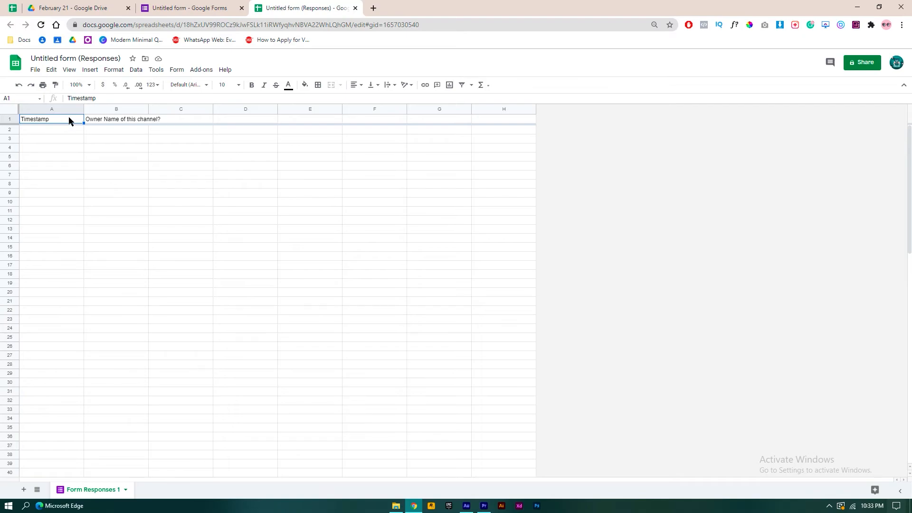
# Open the copied form link in a new browser tab and submit a response choosing the owner's name.
pyautogui.click(197, 9)
pyautogui.click(434, 89)
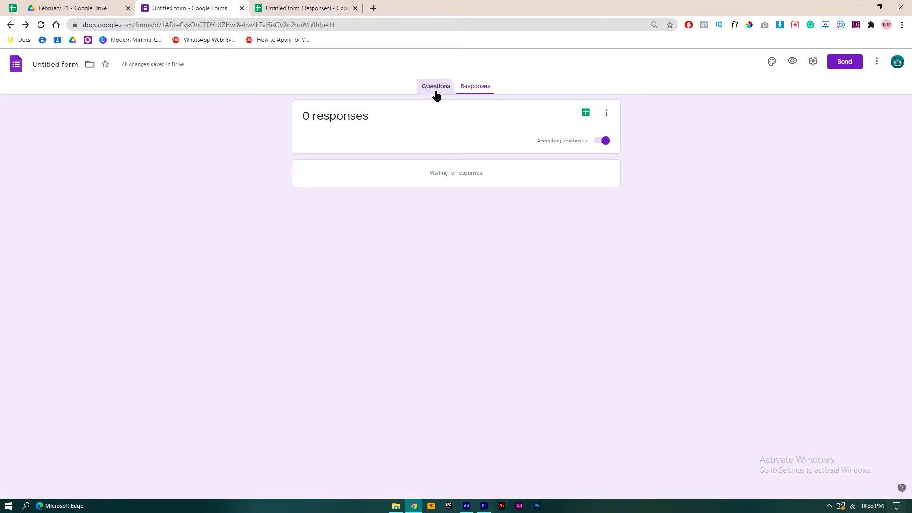
pyautogui.click(376, 10)
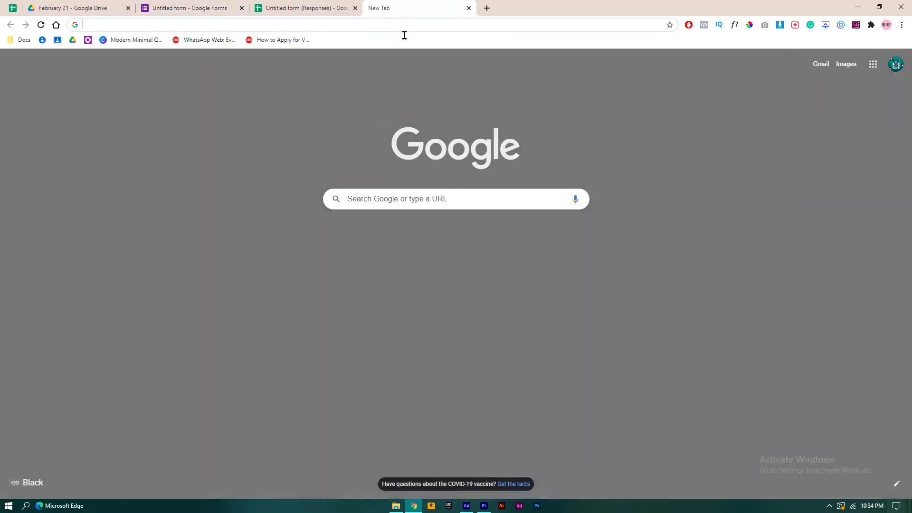
pyautogui.hotkey('ctrl', 'v')
pyautogui.press('Return')
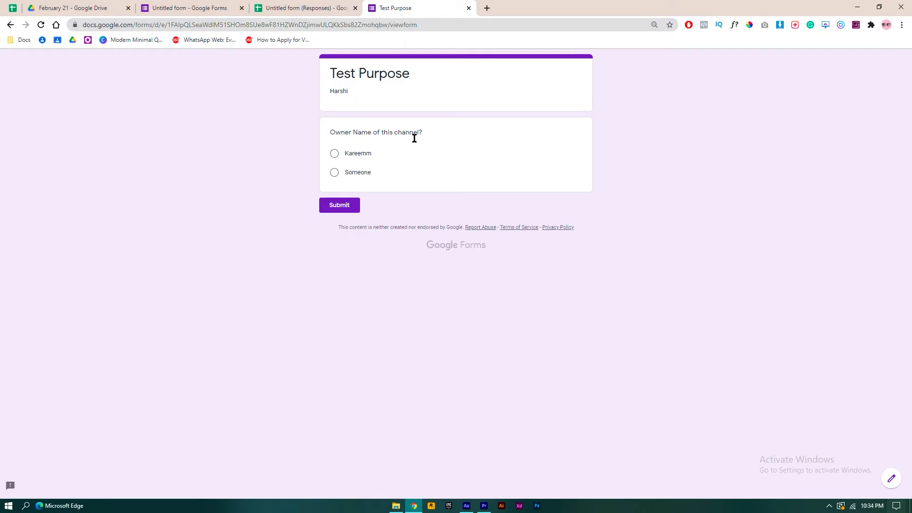
pyautogui.click(336, 155)
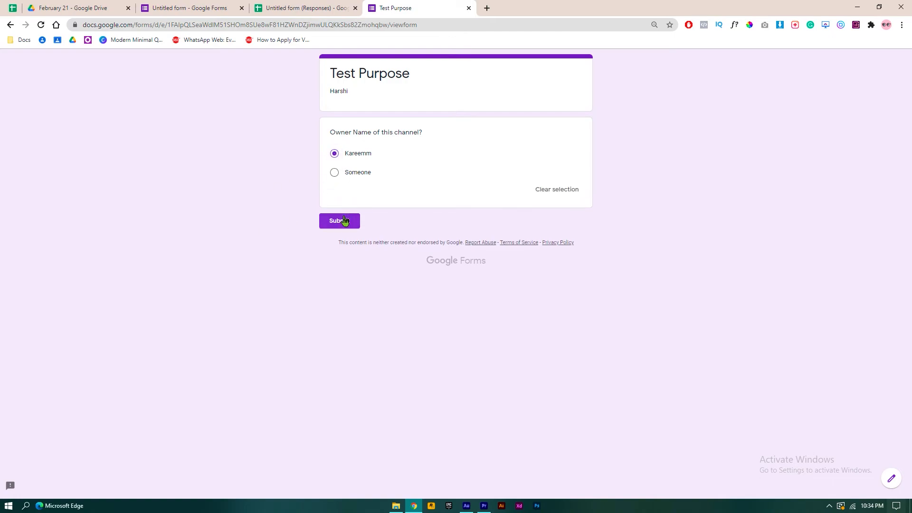
pyautogui.click(344, 220)
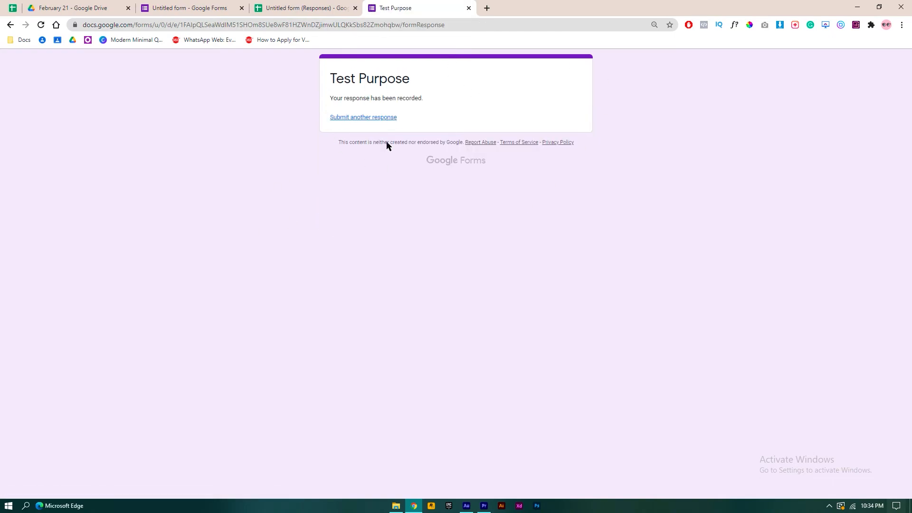
# Check the submitted answer in the response spreadsheet, then return to the submitted form page.
pyautogui.click(340, 8)
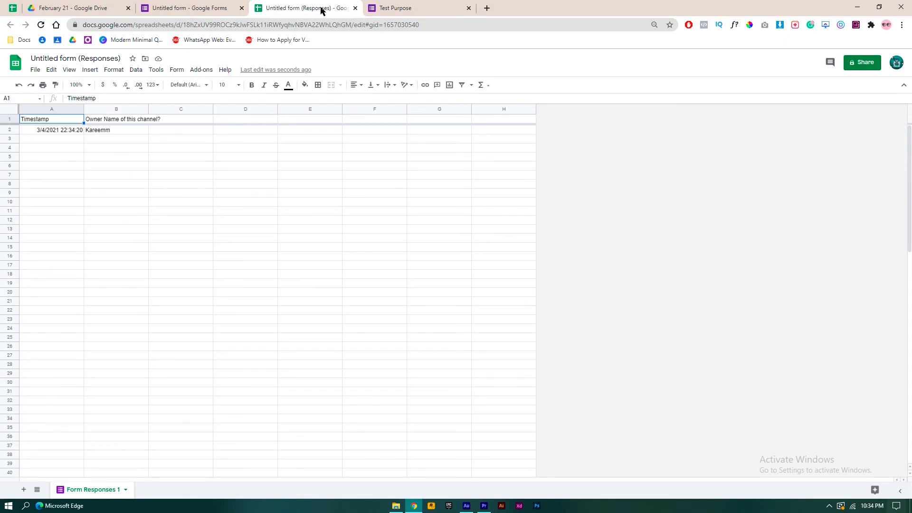
pyautogui.click(394, 9)
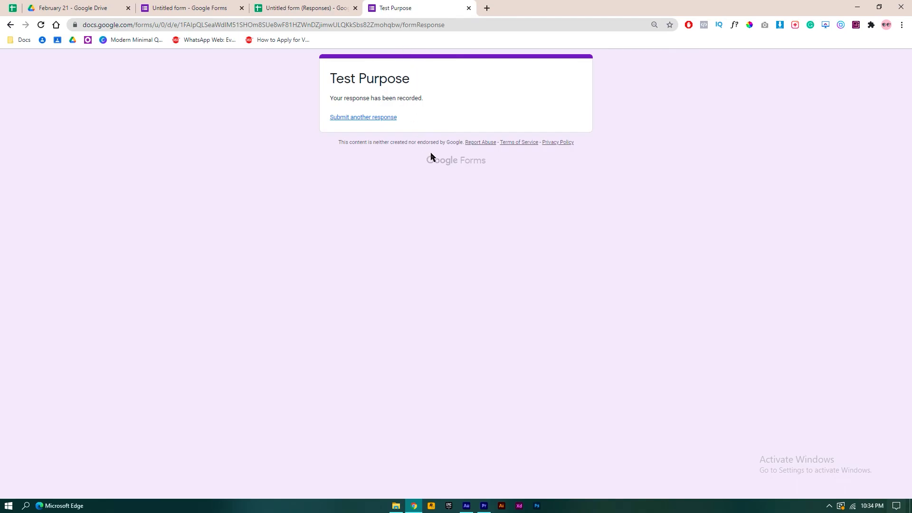